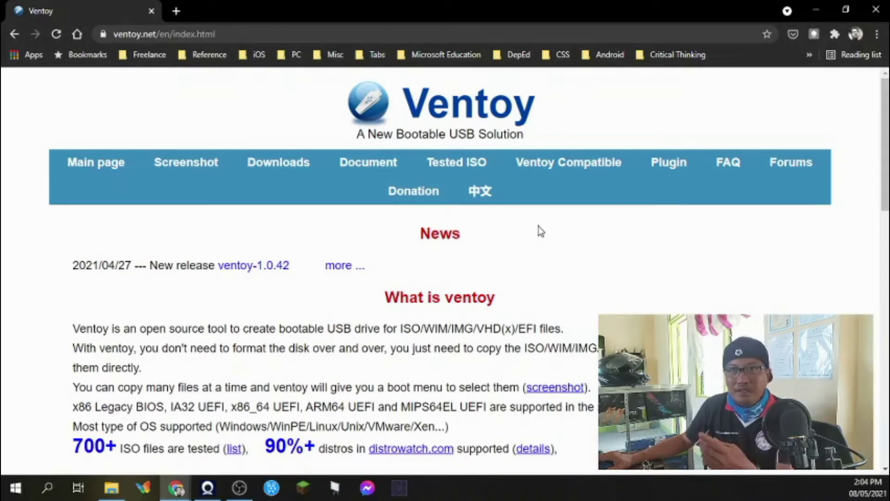
Step: Download ventoy-1.0.42-windows.zip from the GitHub releases page linked in the Ventoy site's downloads
click(290, 171)
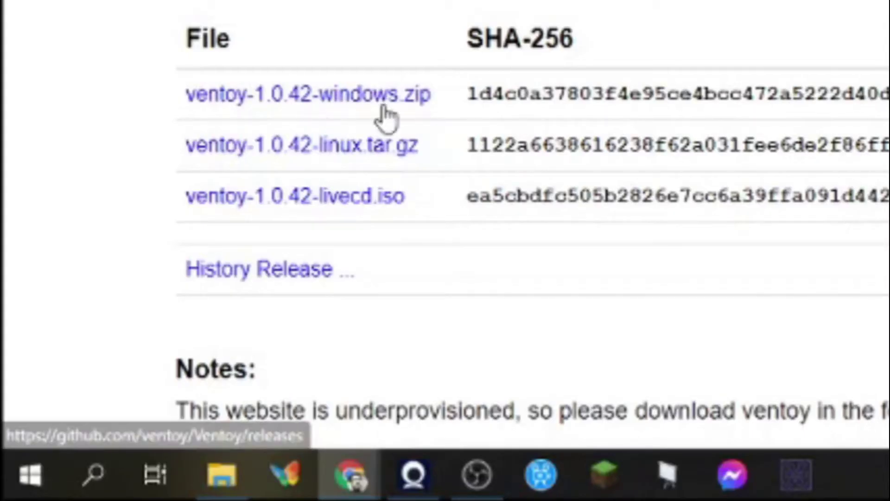
click(383, 106)
scroll(727, 37, down, 7)
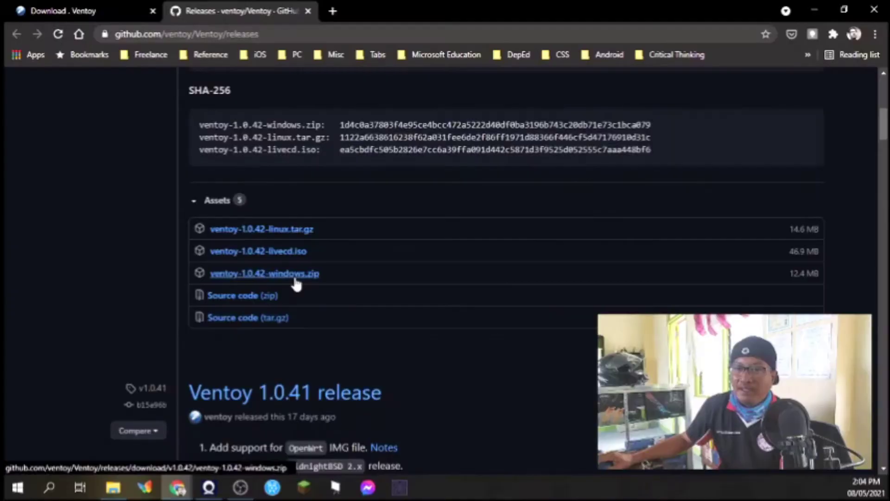
click(294, 277)
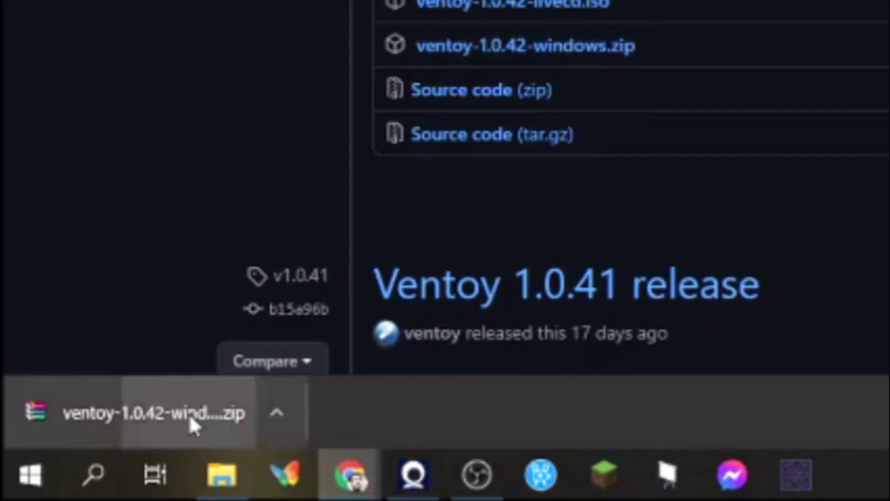
Step: Open the downloaded Ventoy zip archive and extract its contents to the Desktop
click(94, 457)
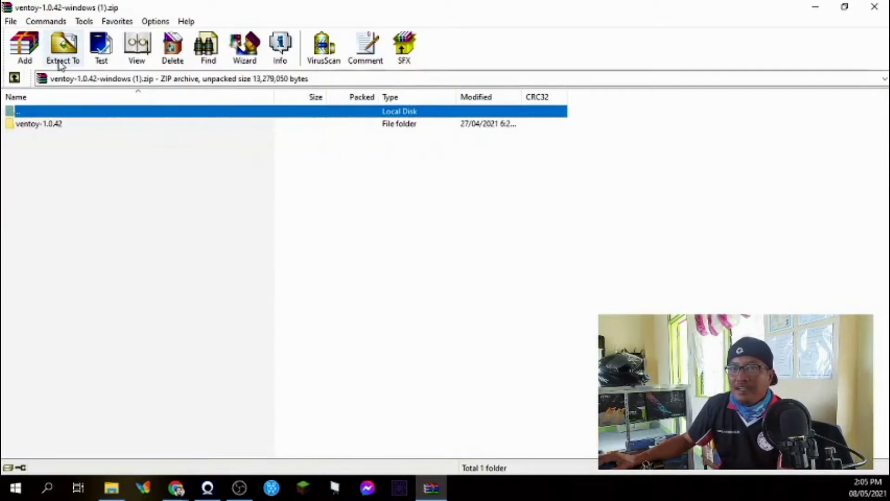
click(62, 57)
click(485, 167)
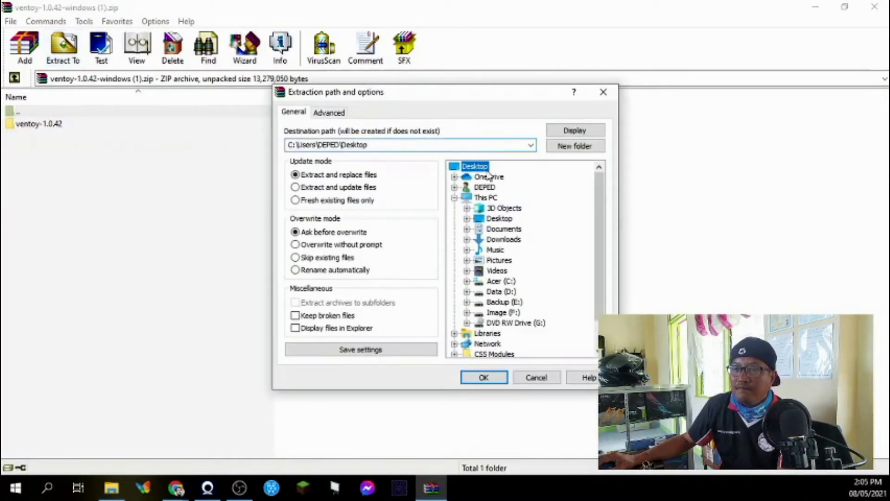
click(483, 377)
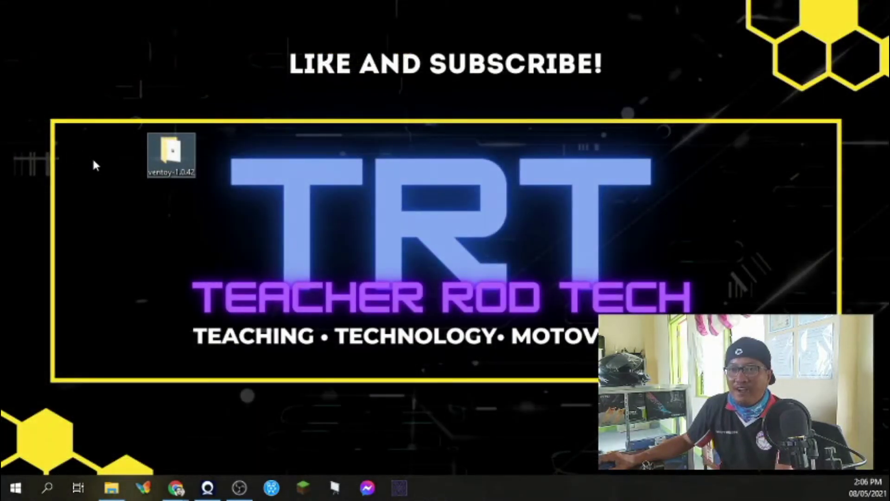
Step: Open the extracted ventoy-1.0.42 folder on the desktop and launch the Ventoy2Disk application
double_click(172, 158)
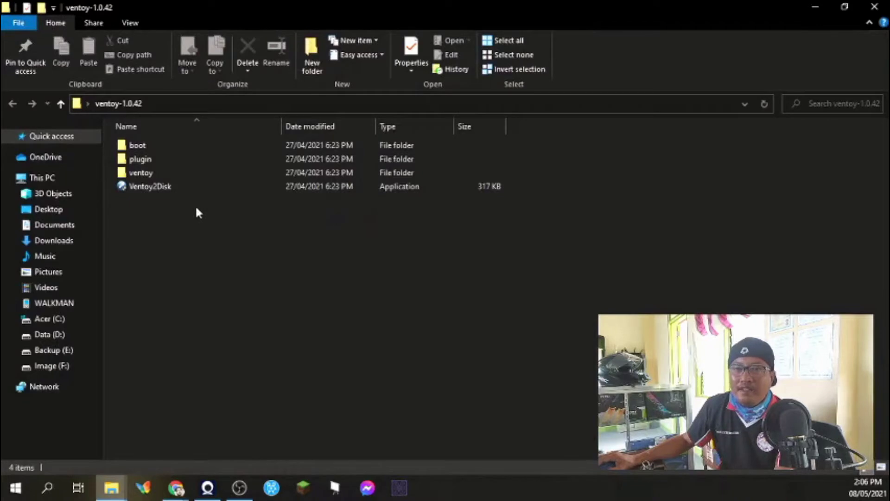
click(173, 191)
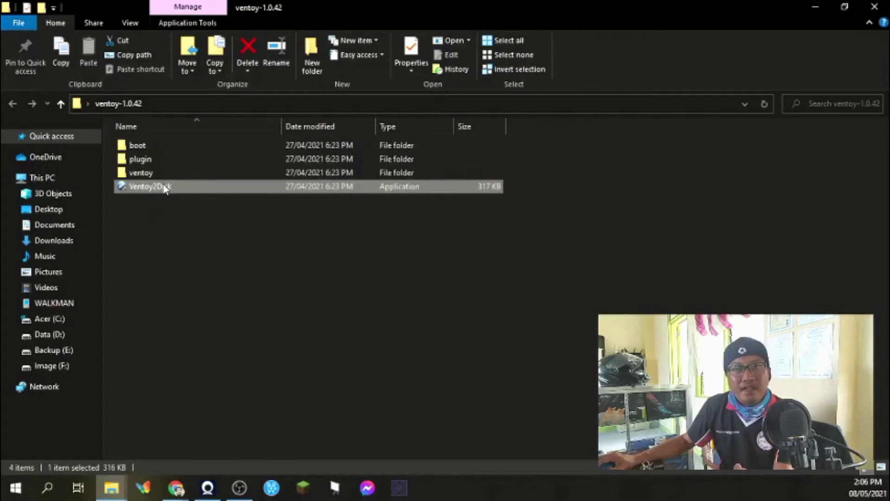
double_click(163, 185)
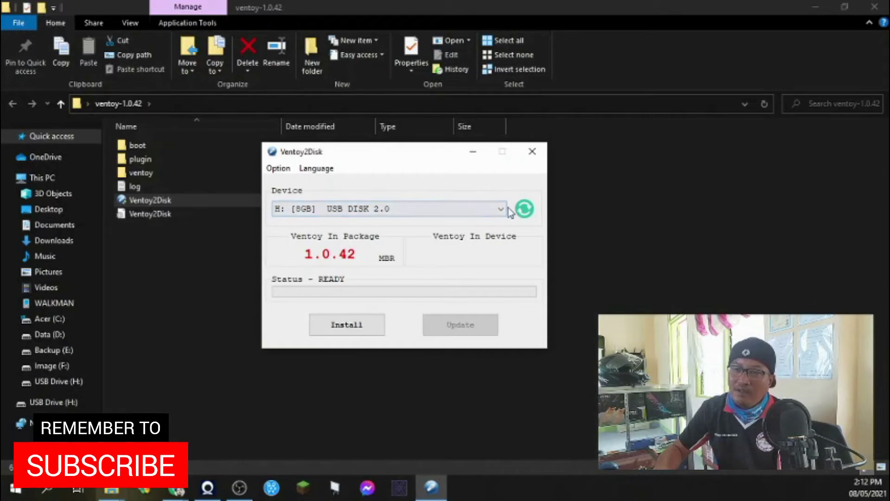
Step: Install Ventoy on the H: [8GB] USB DISK 2.0 device, accepting both format warnings, and close Ventoy2Disk
click(445, 208)
click(311, 219)
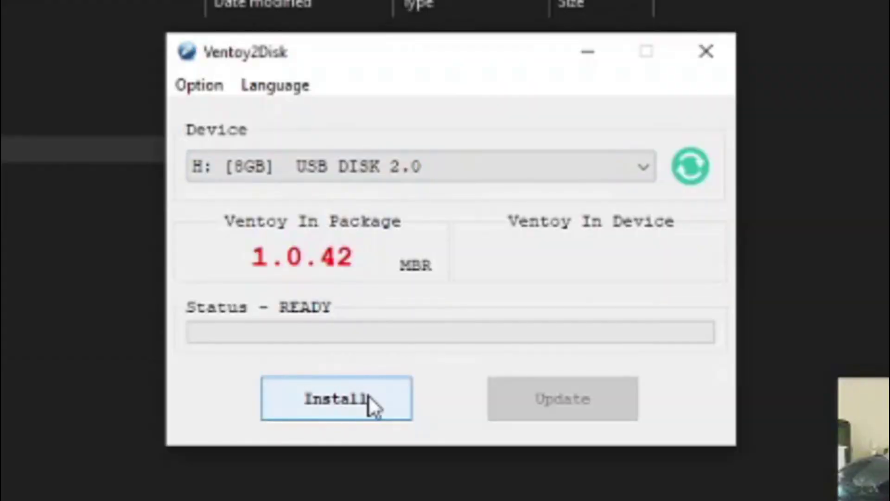
click(368, 396)
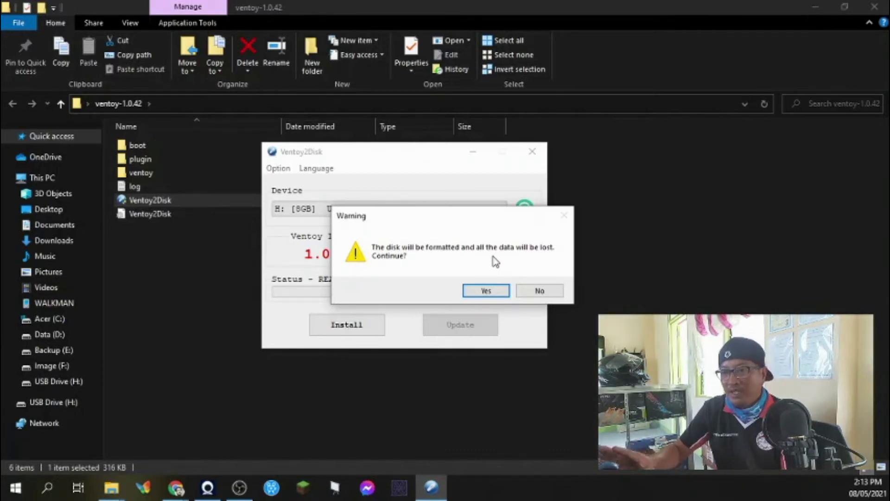
click(495, 293)
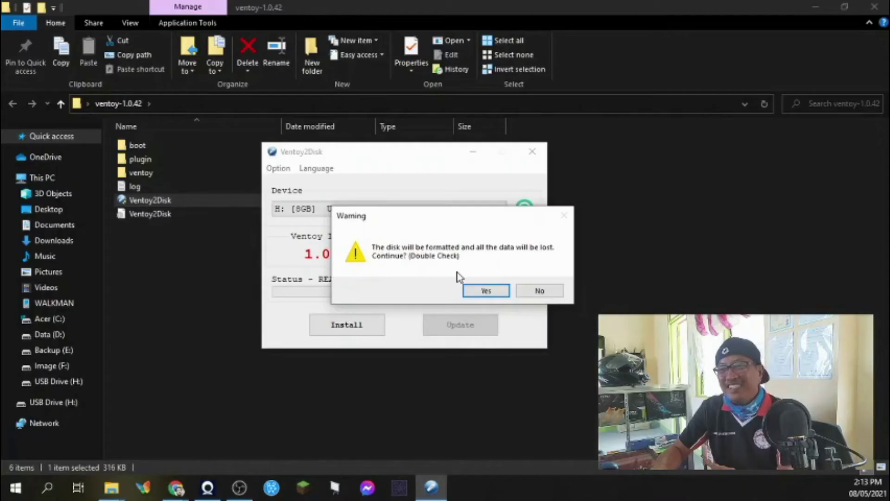
click(484, 291)
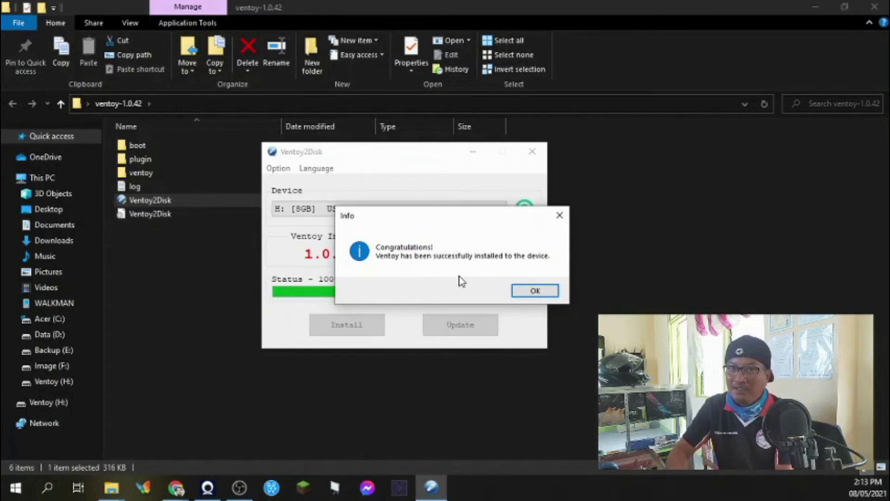
click(547, 293)
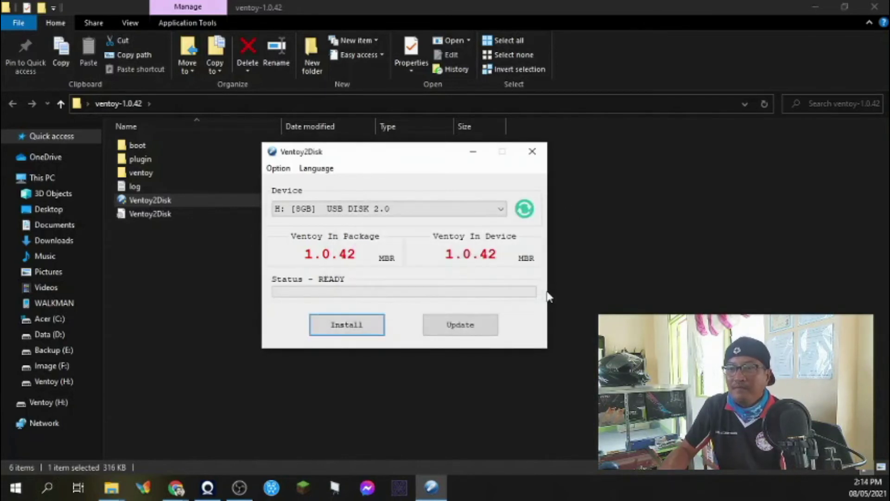
click(532, 153)
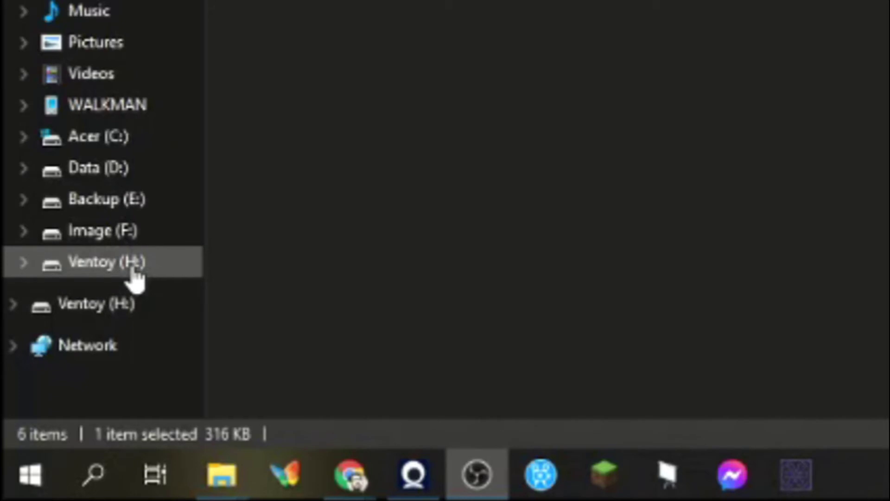
Step: Send the Windows 7 Ultimate disc image from the Windows 7 installer folder to the Ventoy (H:) drive
click(133, 269)
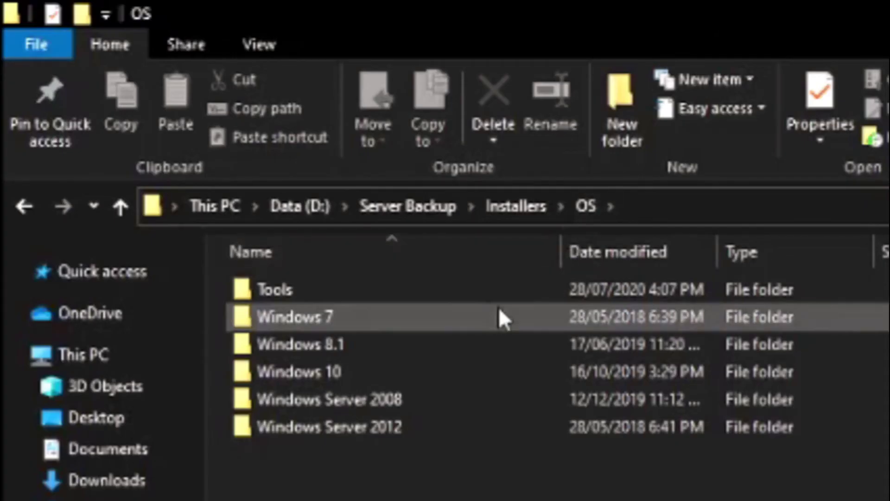
mouse_move(499, 308)
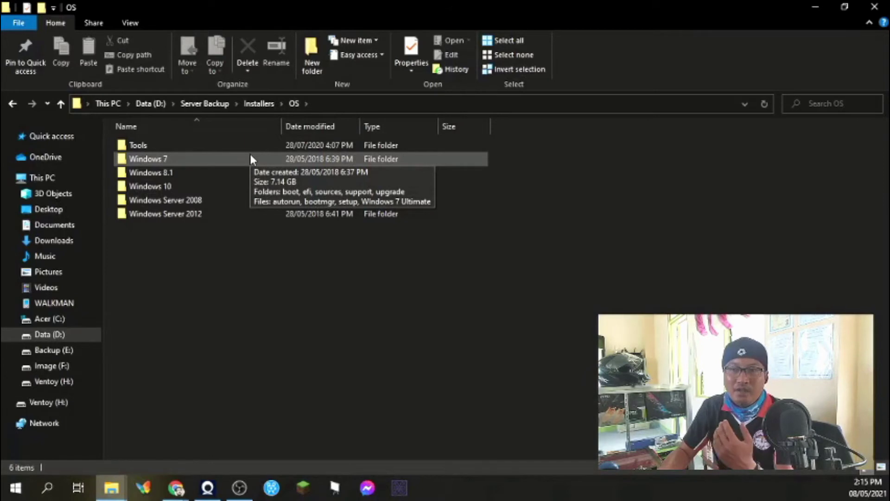
double_click(250, 156)
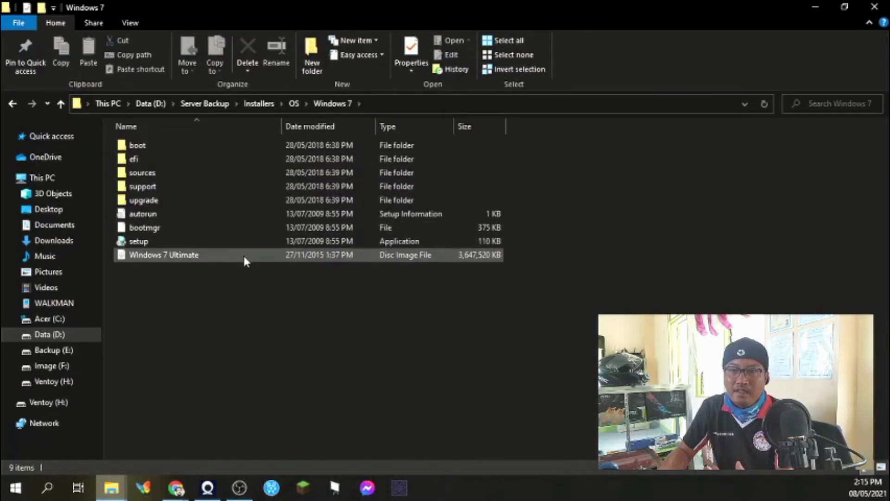
click(245, 257)
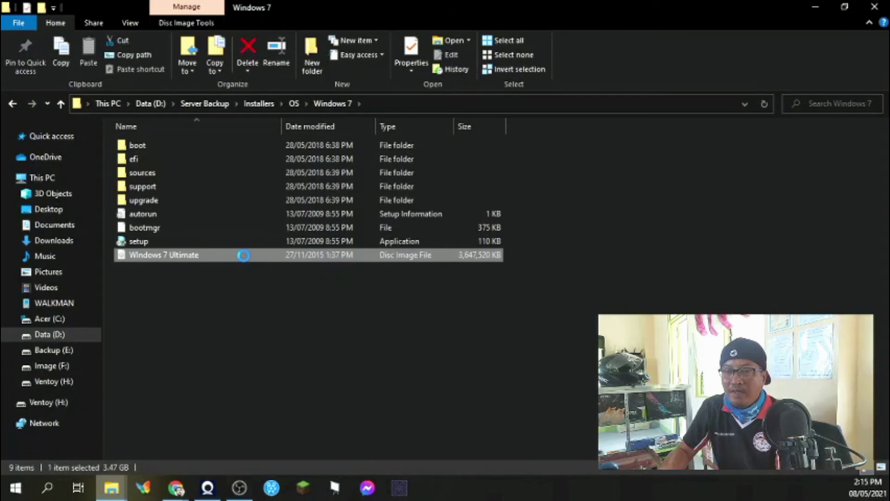
right_click(243, 255)
mouse_move(175, 360)
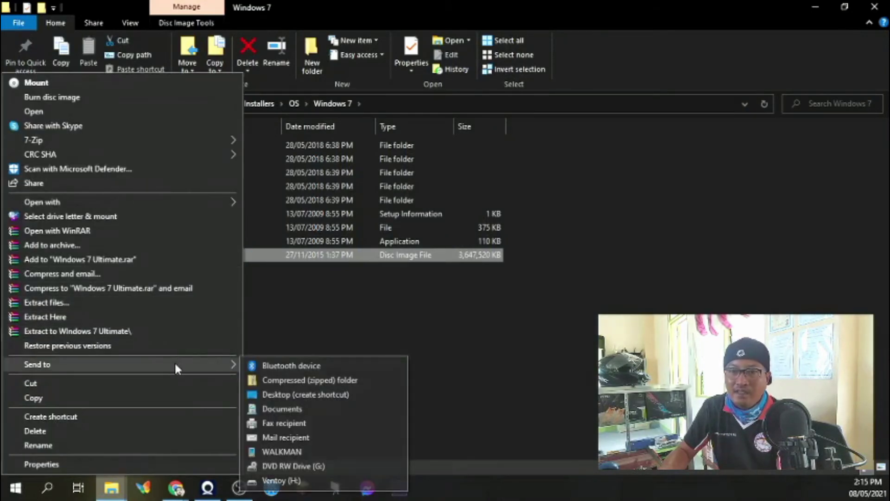
click(308, 479)
Step: Send the Windows 10 1903 disc image from the Windows 10 folder to the Ventoy (H:) drive
click(12, 105)
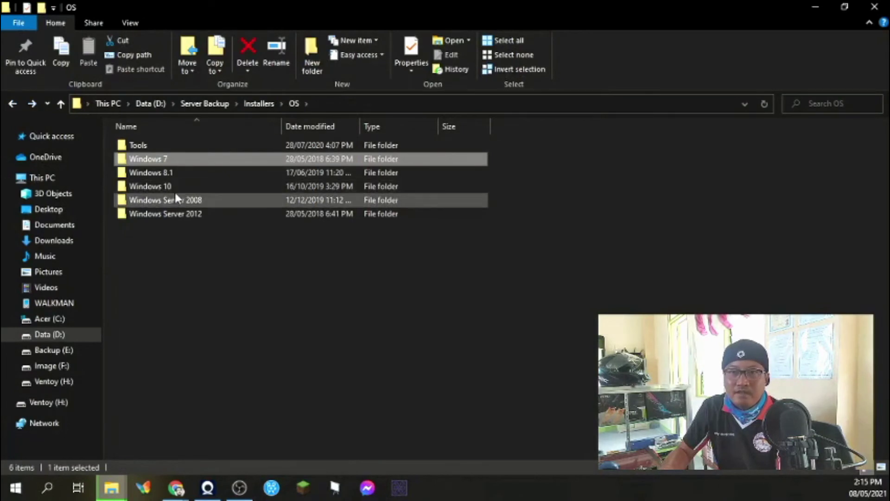
double_click(181, 185)
right_click(232, 159)
mouse_move(185, 369)
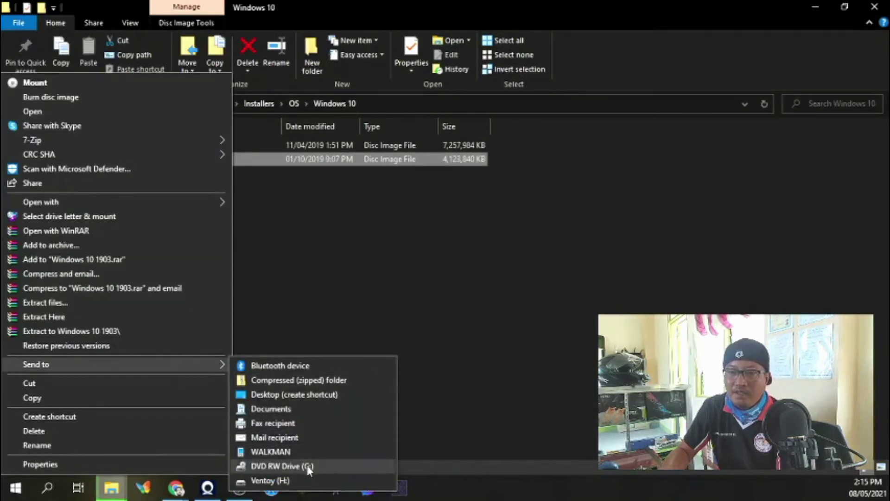
click(301, 479)
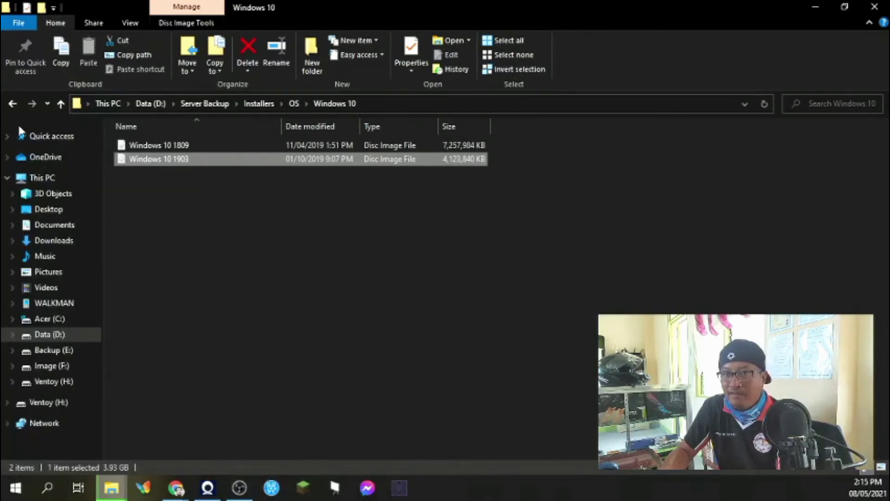
Step: Send the Windows 8.1 x64 disc image from the Windows 8.1 folder to the Ventoy (H:) drive
key(alt+Up)
double_click(175, 174)
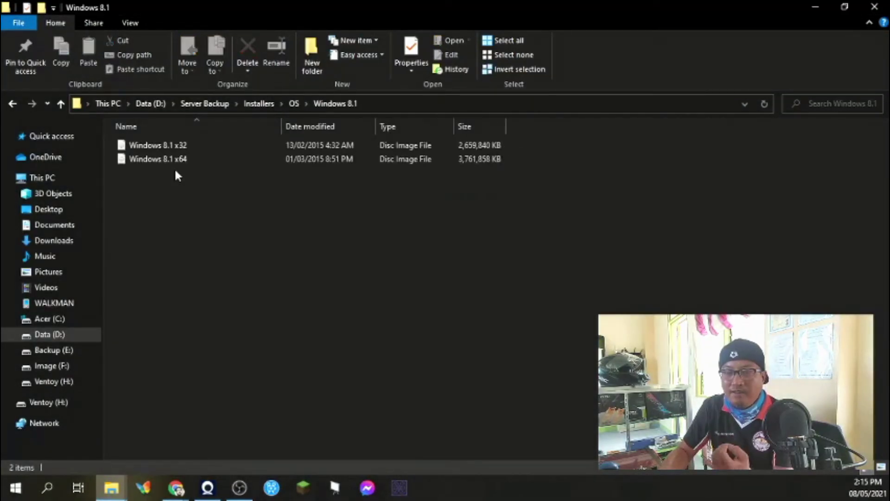
click(164, 163)
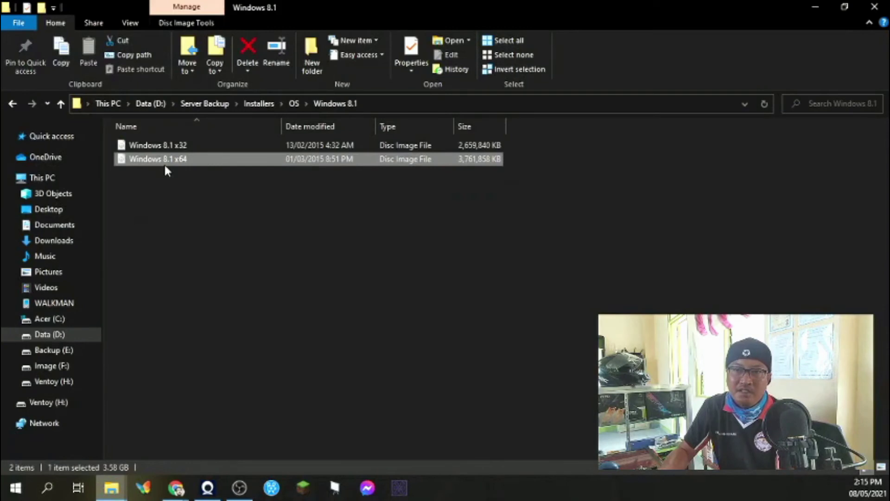
right_click(163, 163)
mouse_move(204, 364)
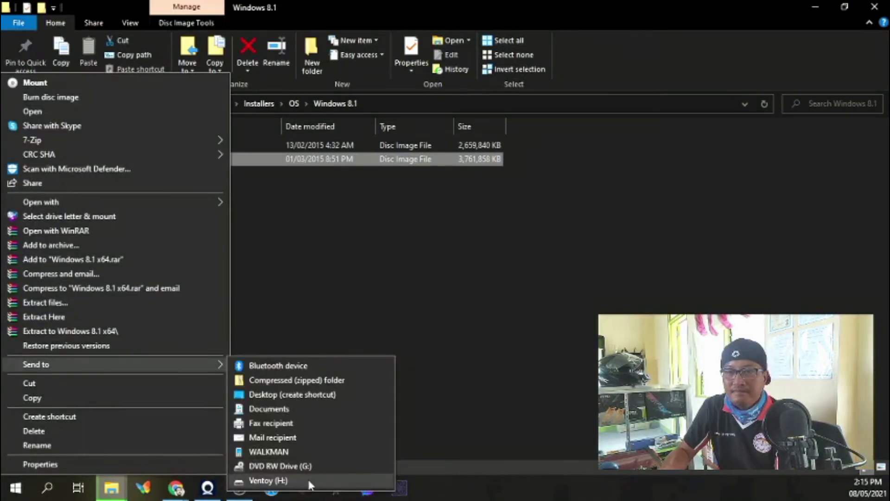
click(268, 480)
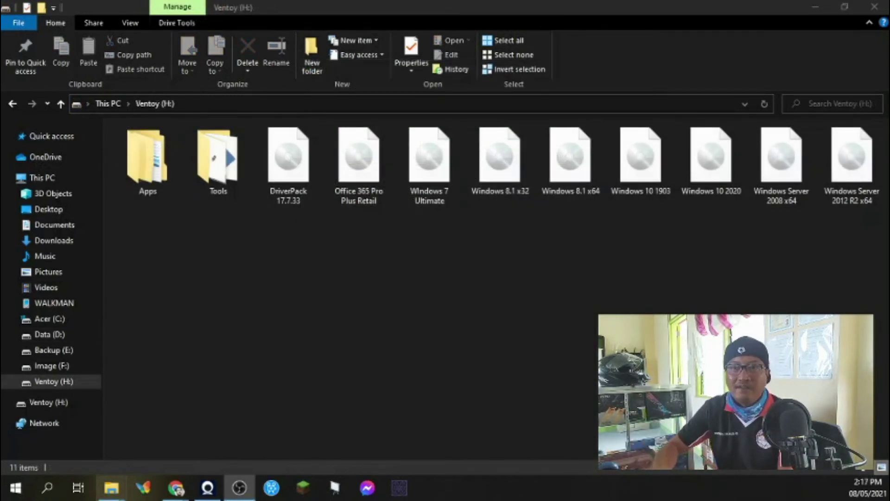
Step: Examine the folders and disc images stored on the Ventoy (H:) drive
click(239, 231)
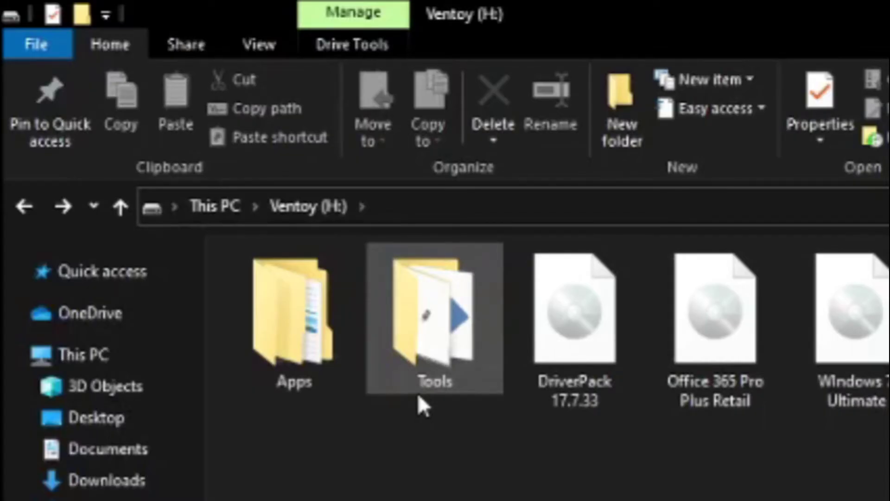
click(298, 392)
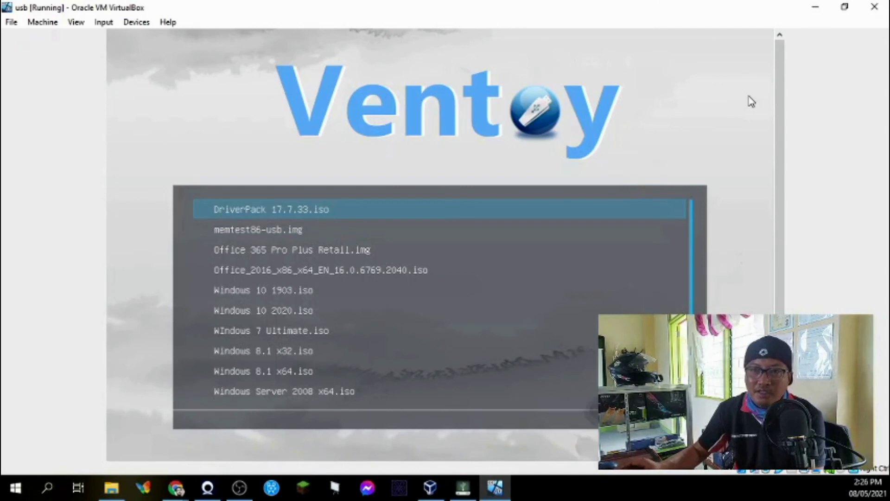
Step: Switch to the VirtualBox machine's Ventoy boot menu and highlight the Windows 10 2020.iso entry
key(Down)
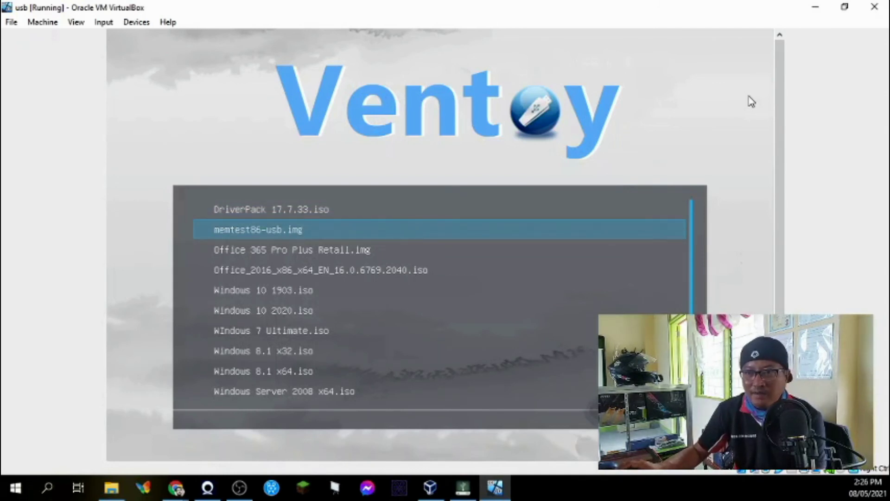
key(Down)
key(Down)
key(Down)
key(Up)
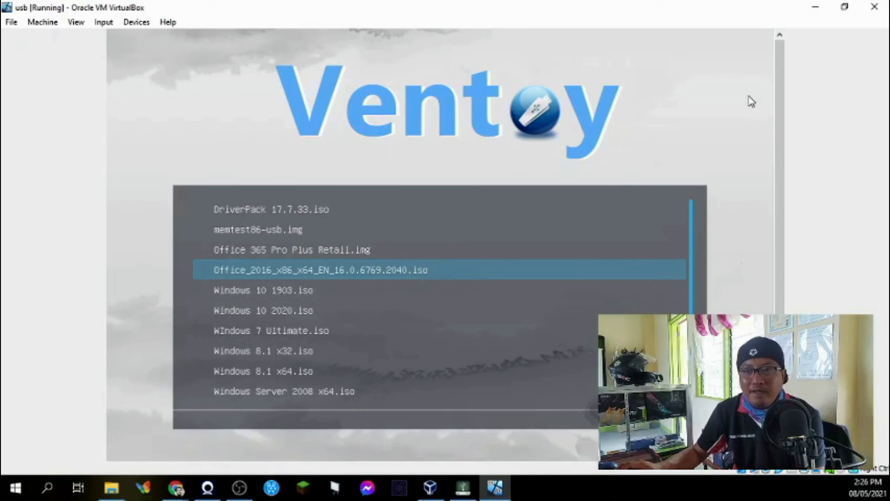
key(Down)
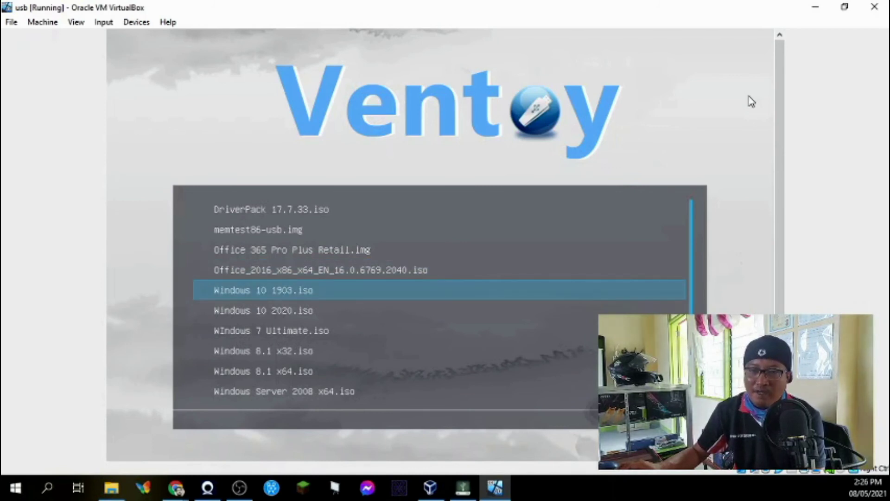
key(Down)
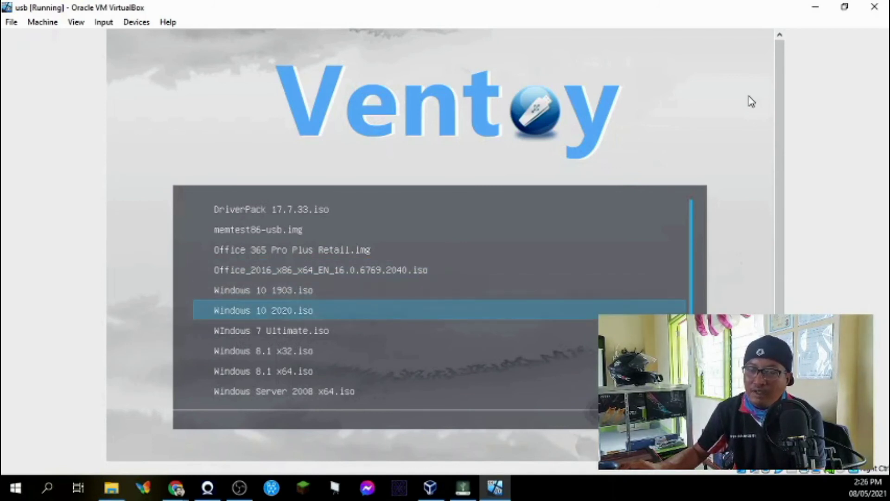